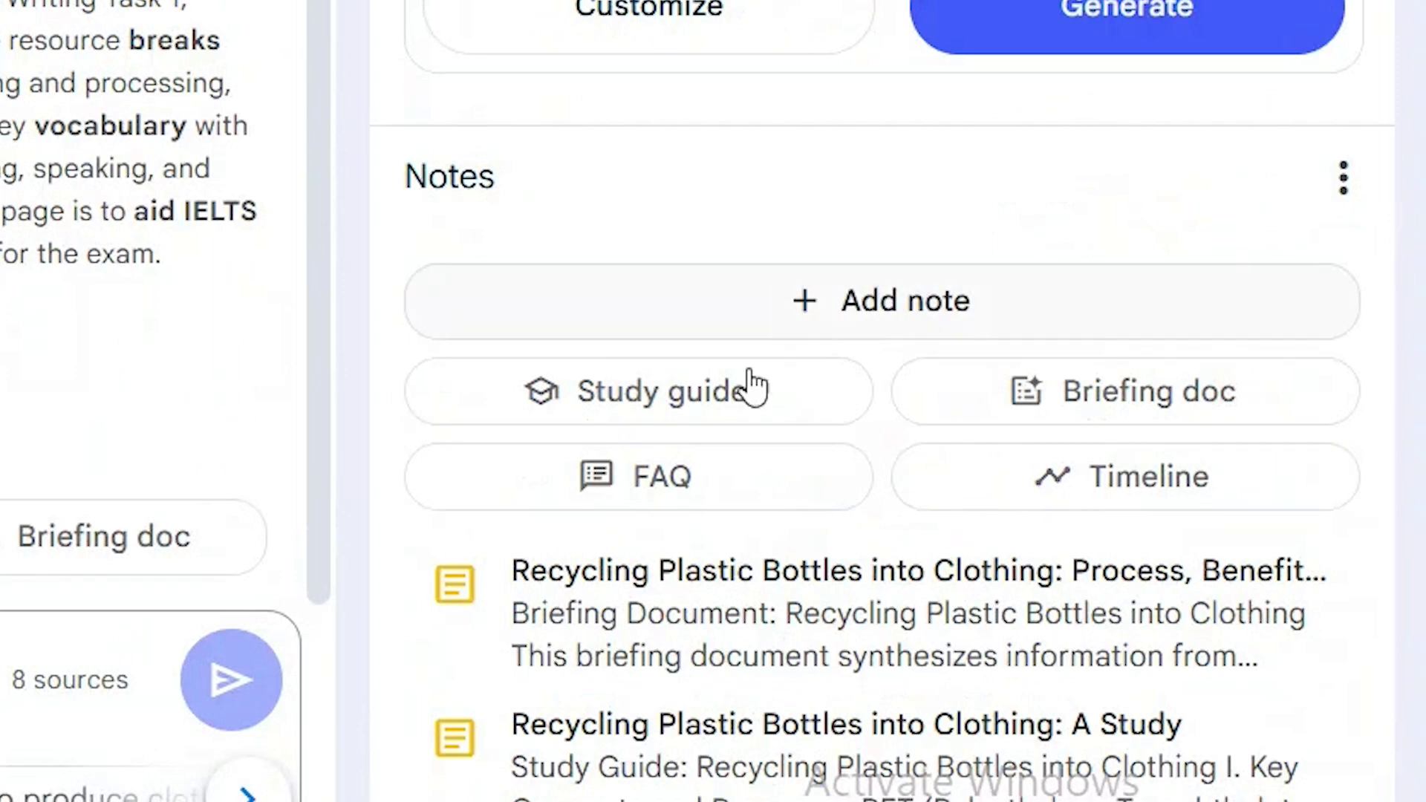
Generate an FAQ note on turning plastic bottles into clothing from the recycling sources.
click(627, 490)
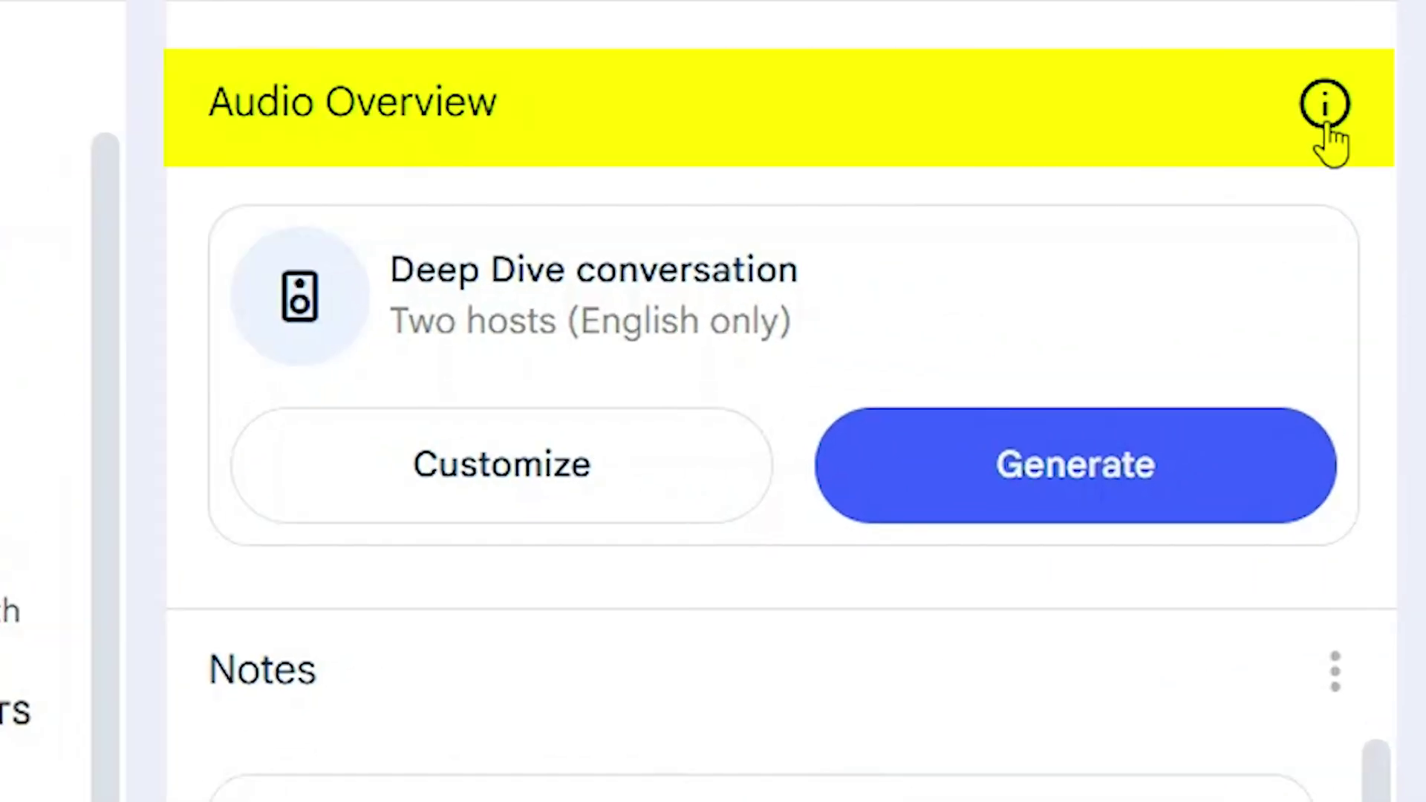
Show the Audio Overview info for the 16:17 recycling audio overview.
click(1325, 112)
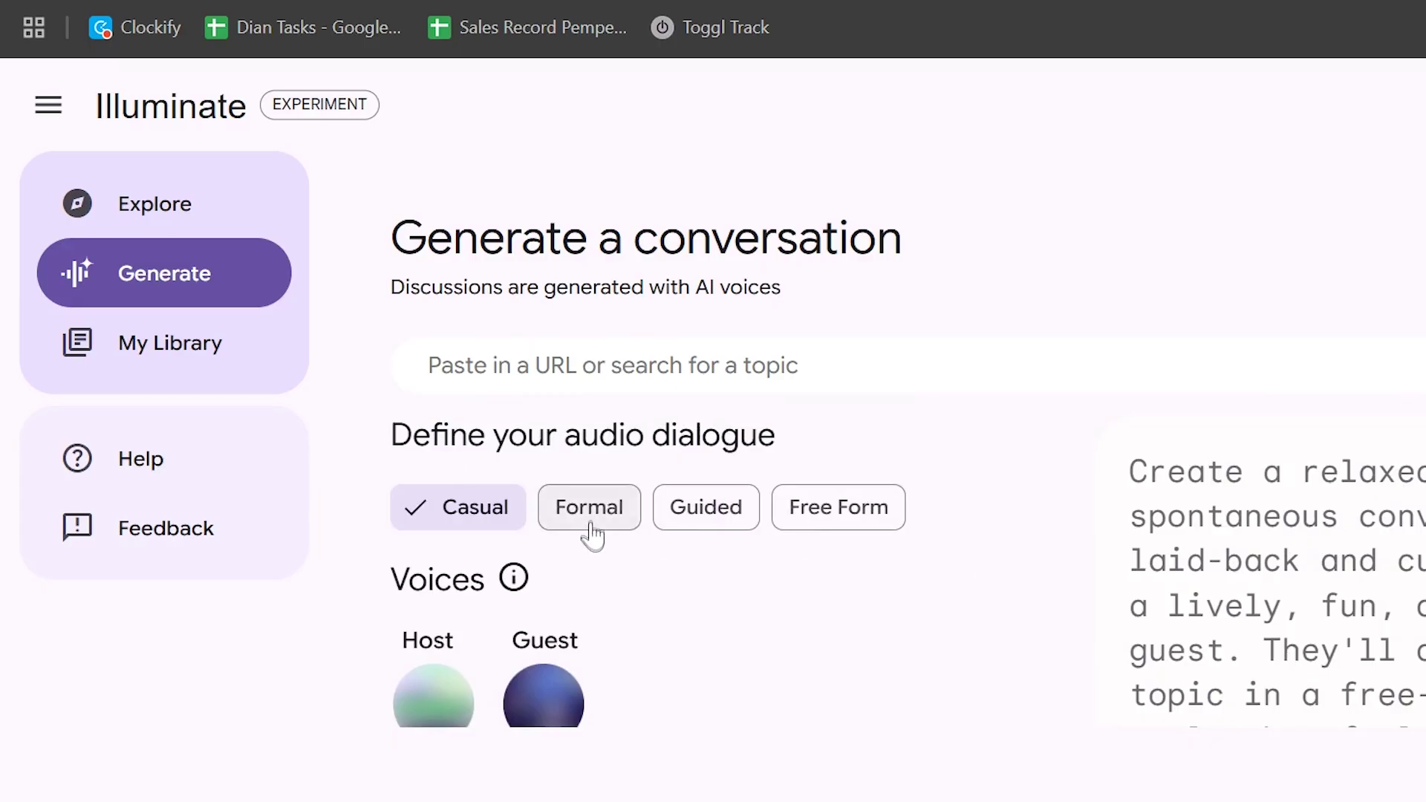
Try the Formal and Guided styles, then settle on Free Form conversation style.
click(589, 522)
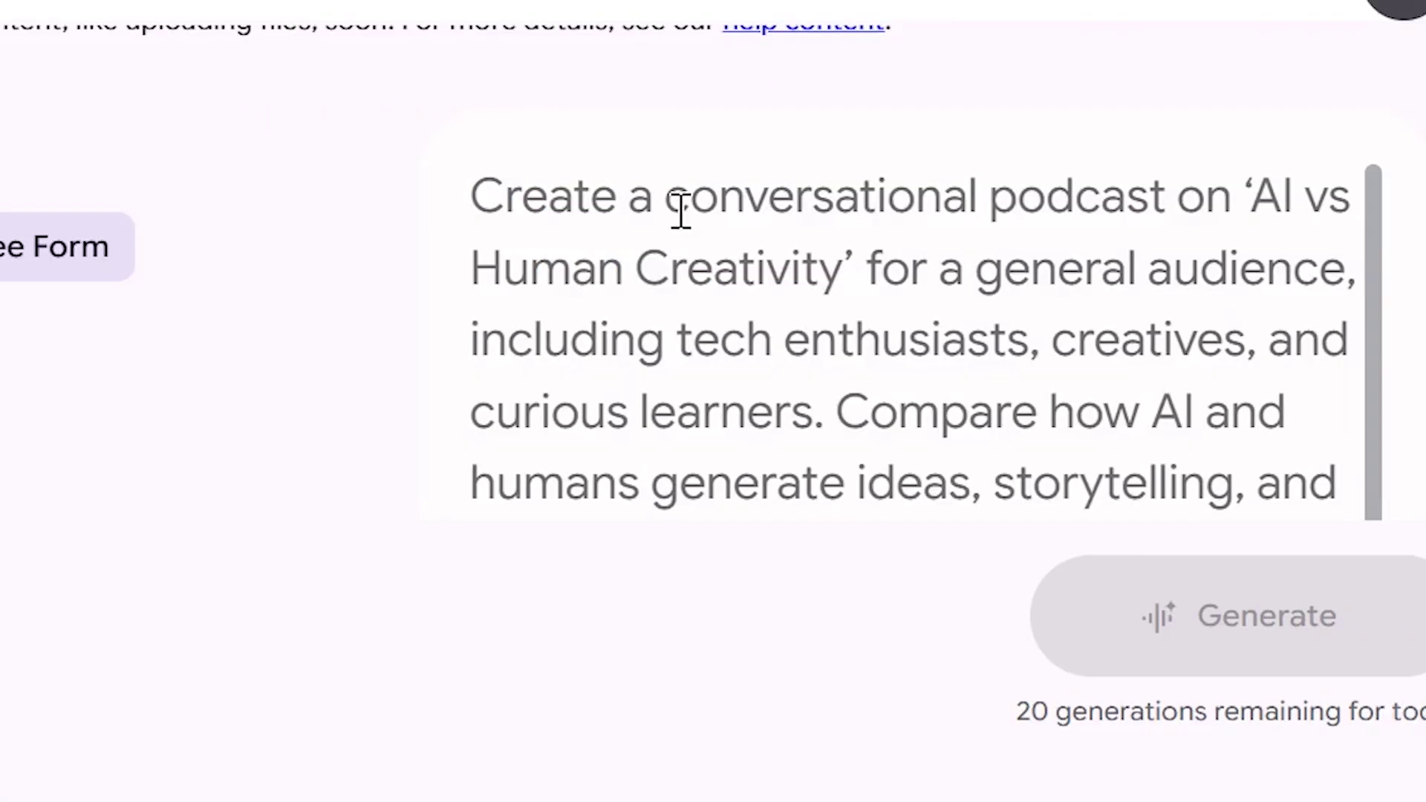
text(short)
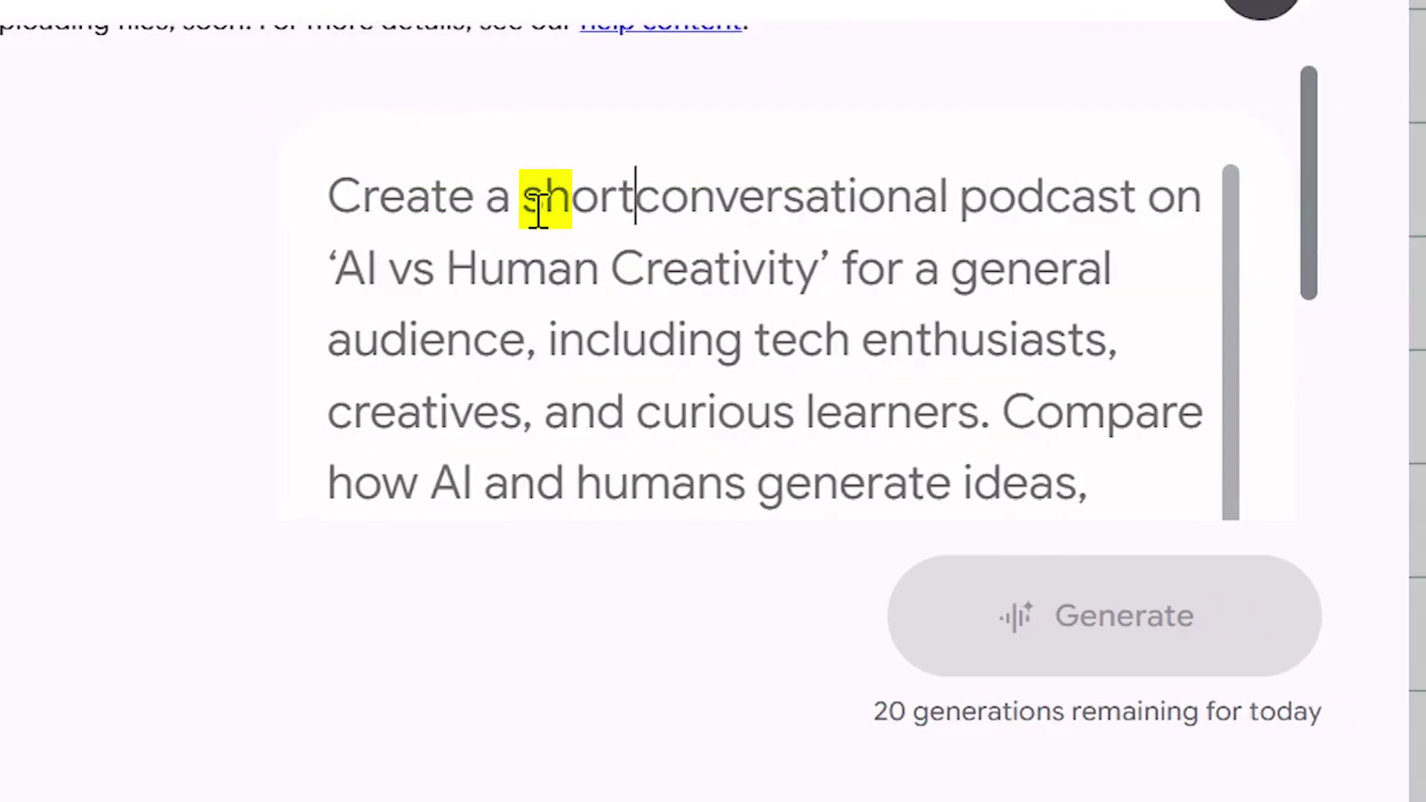
text( and)
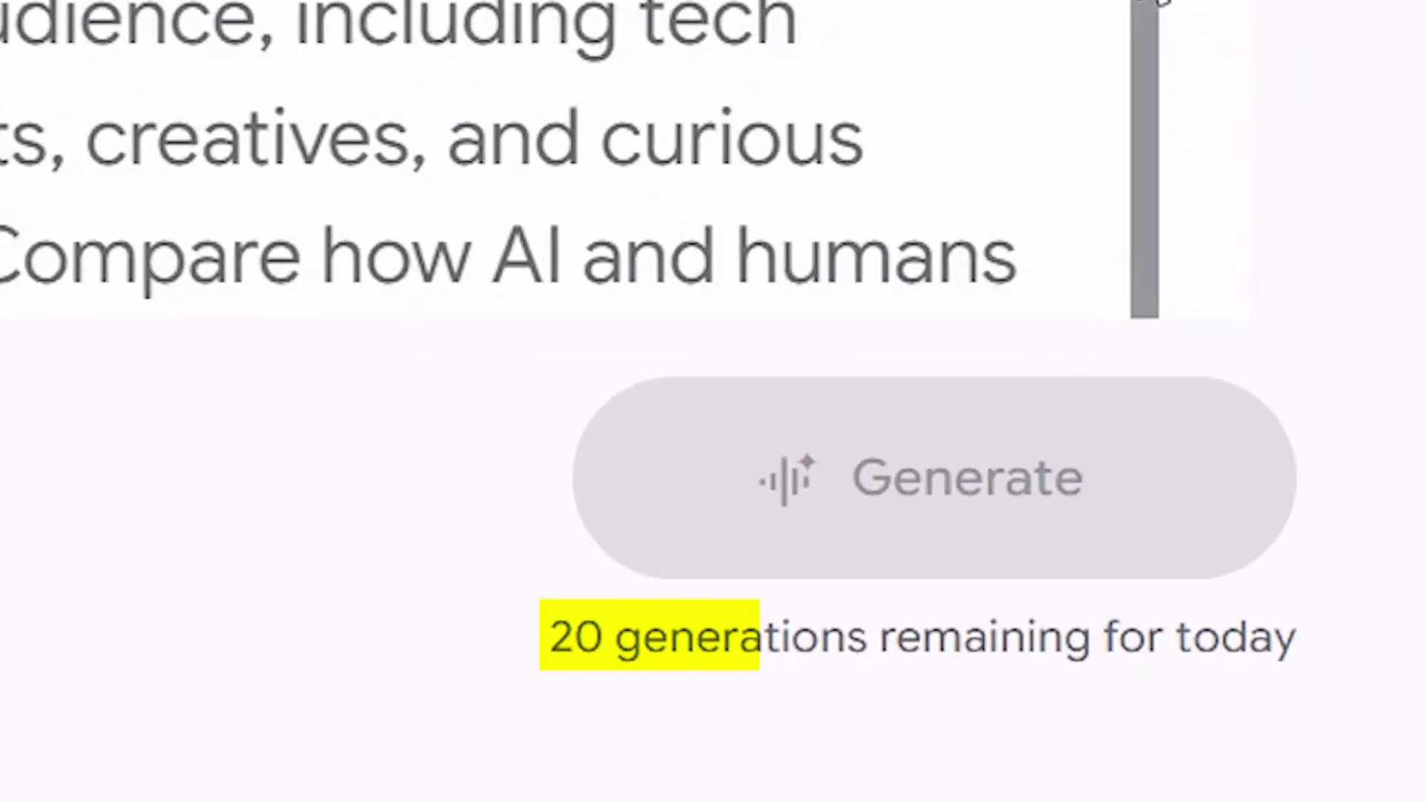
drag(1155, 0, 1136, 218)
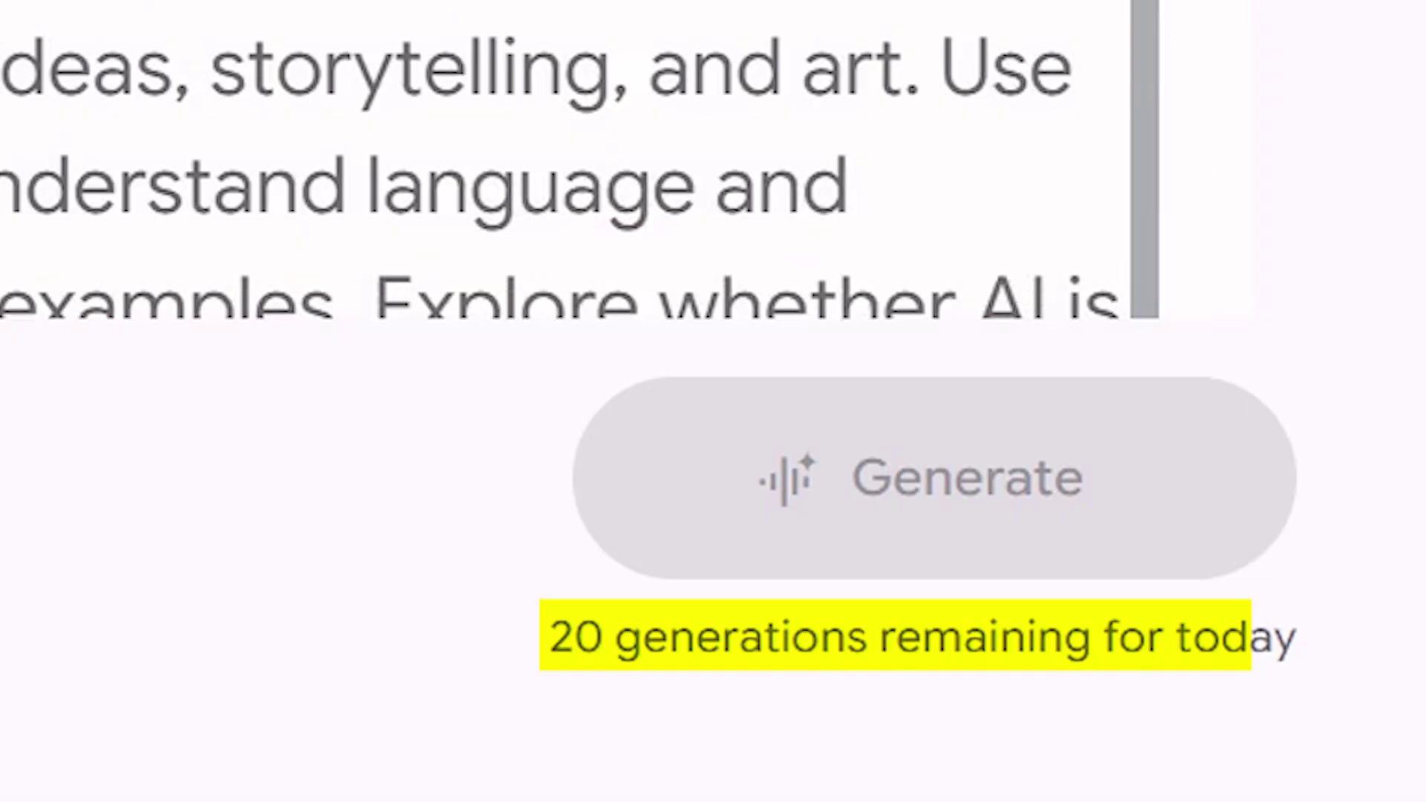
drag(1272, 6, 1289, 22)
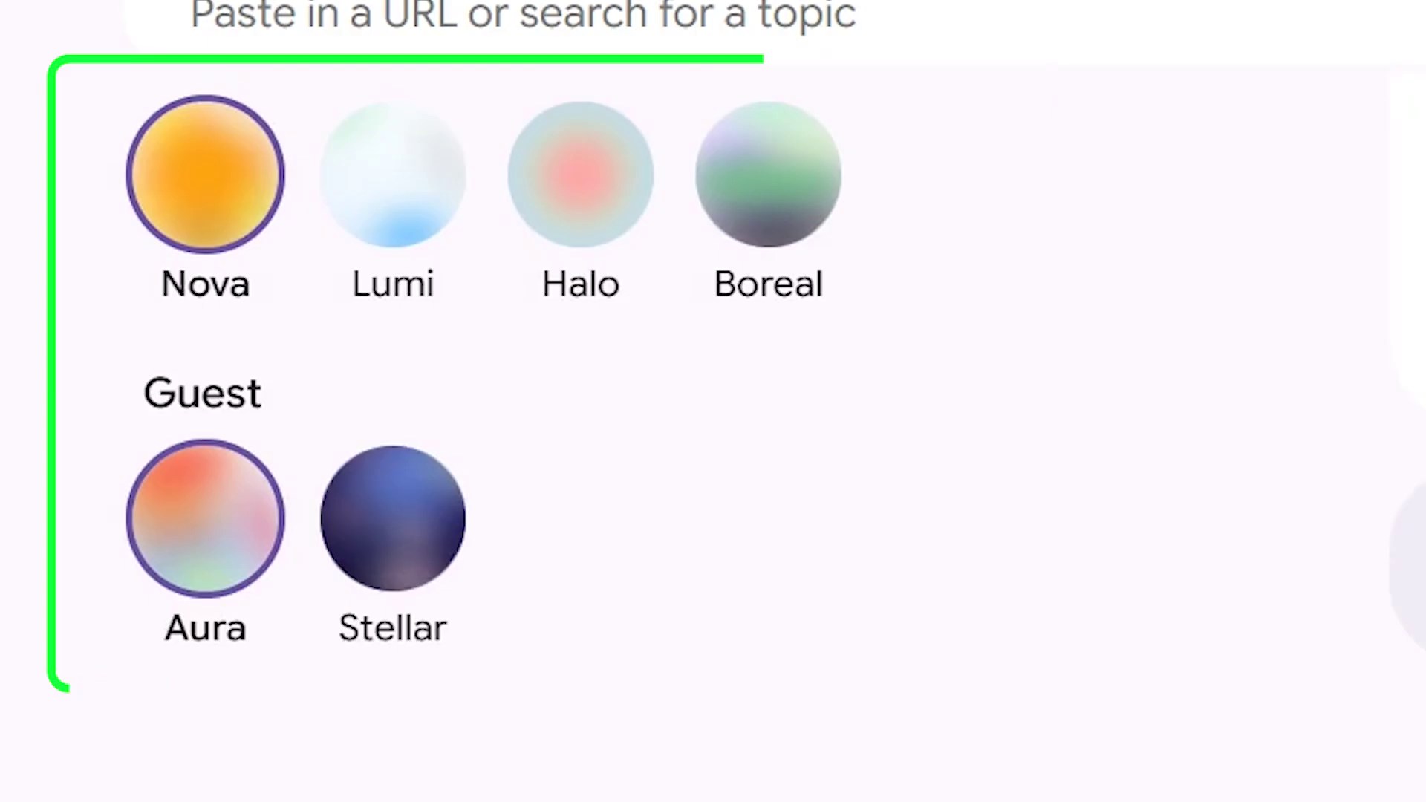
click(673, 514)
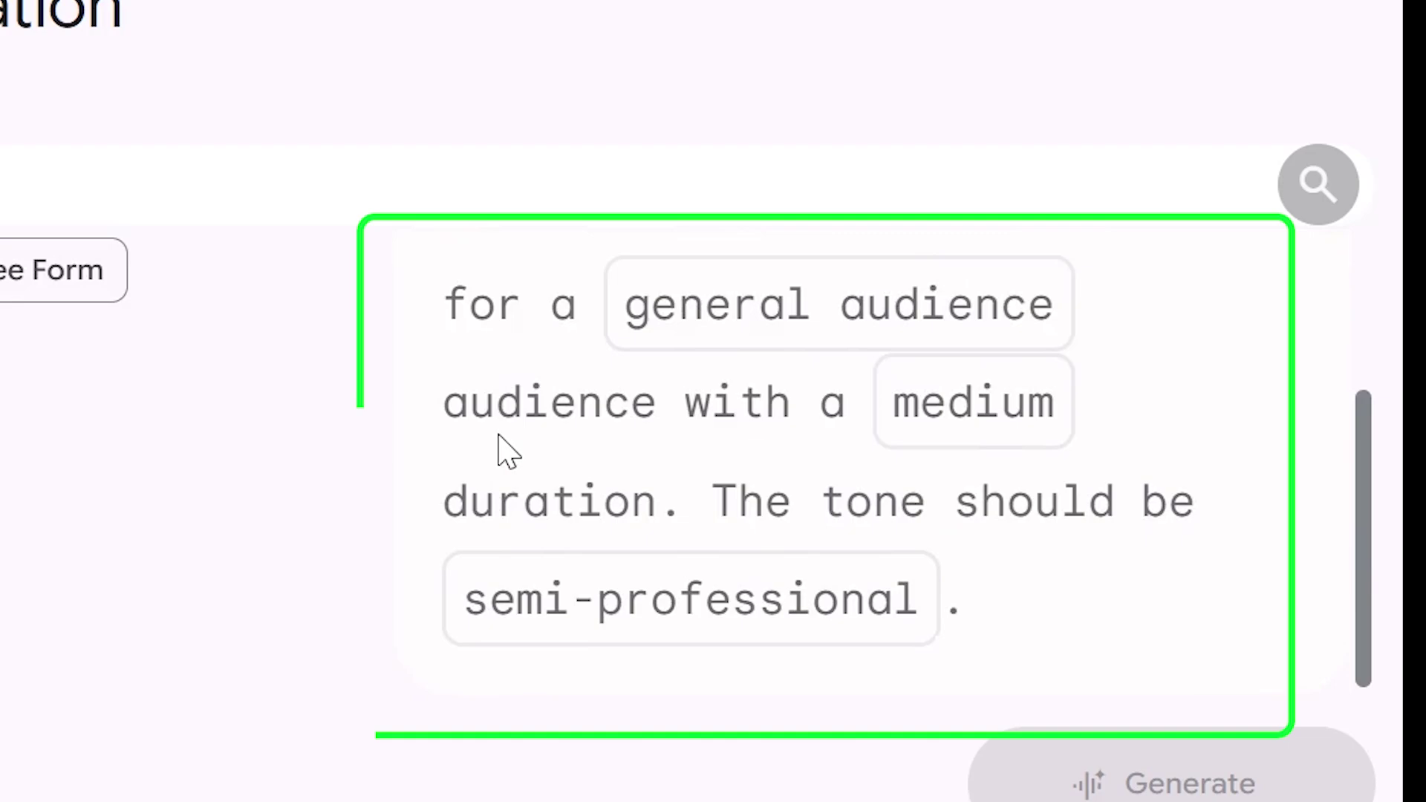
scroll(501, 452, up, 1)
scroll(505, 451, up, 2)
scroll(501, 452, down, 1)
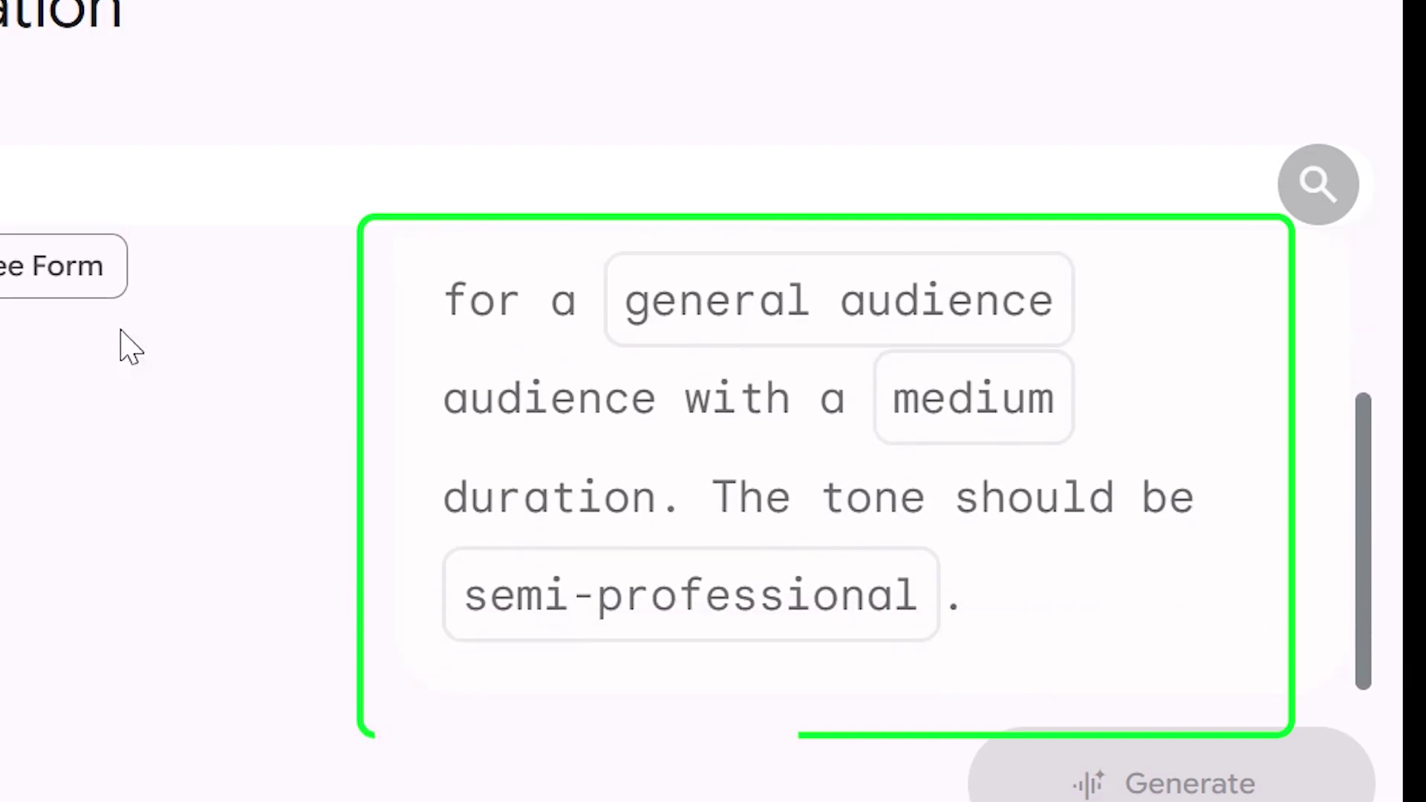
click(50, 293)
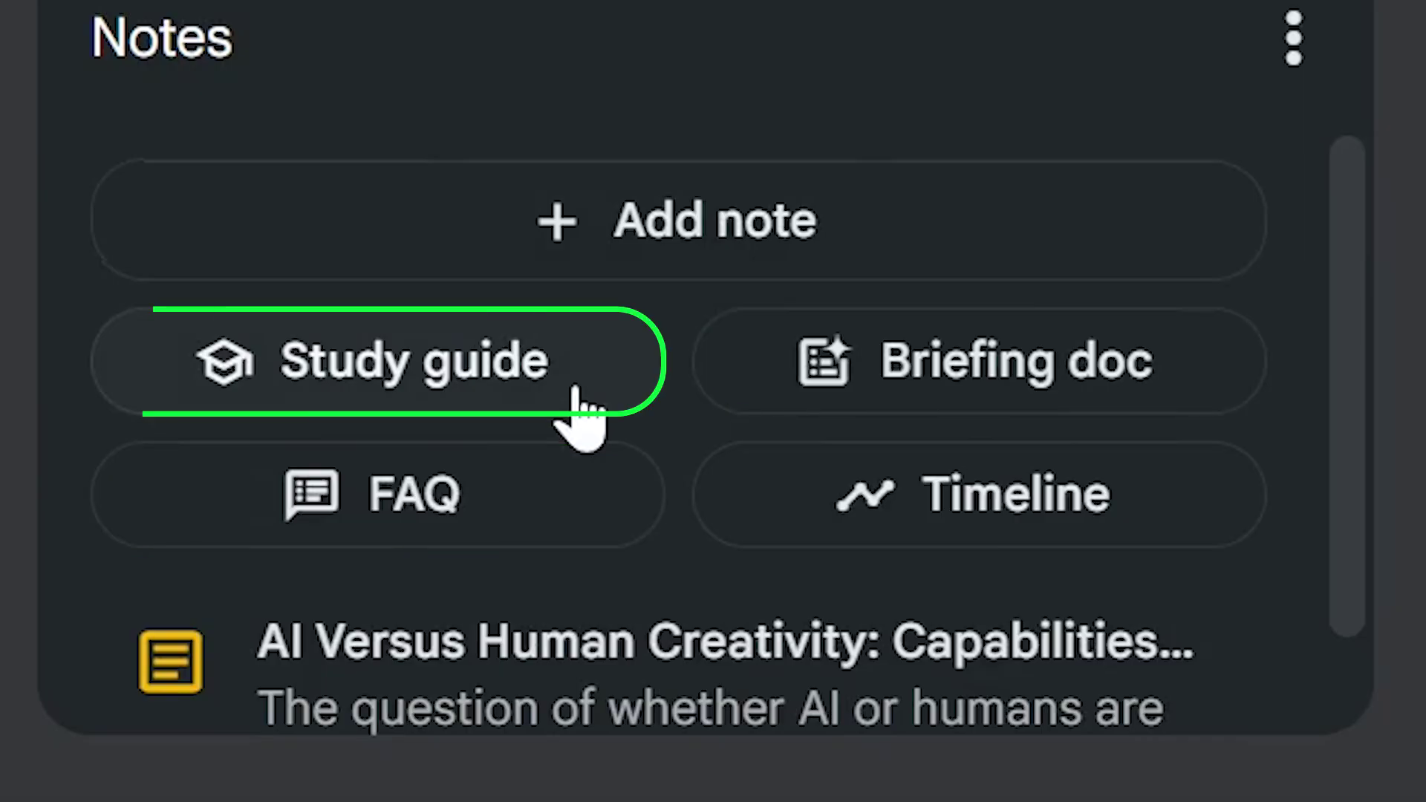
Generate study guide, briefing doc, FAQ and timeline notes, then open the AI Versus Human Creativity note.
click(569, 390)
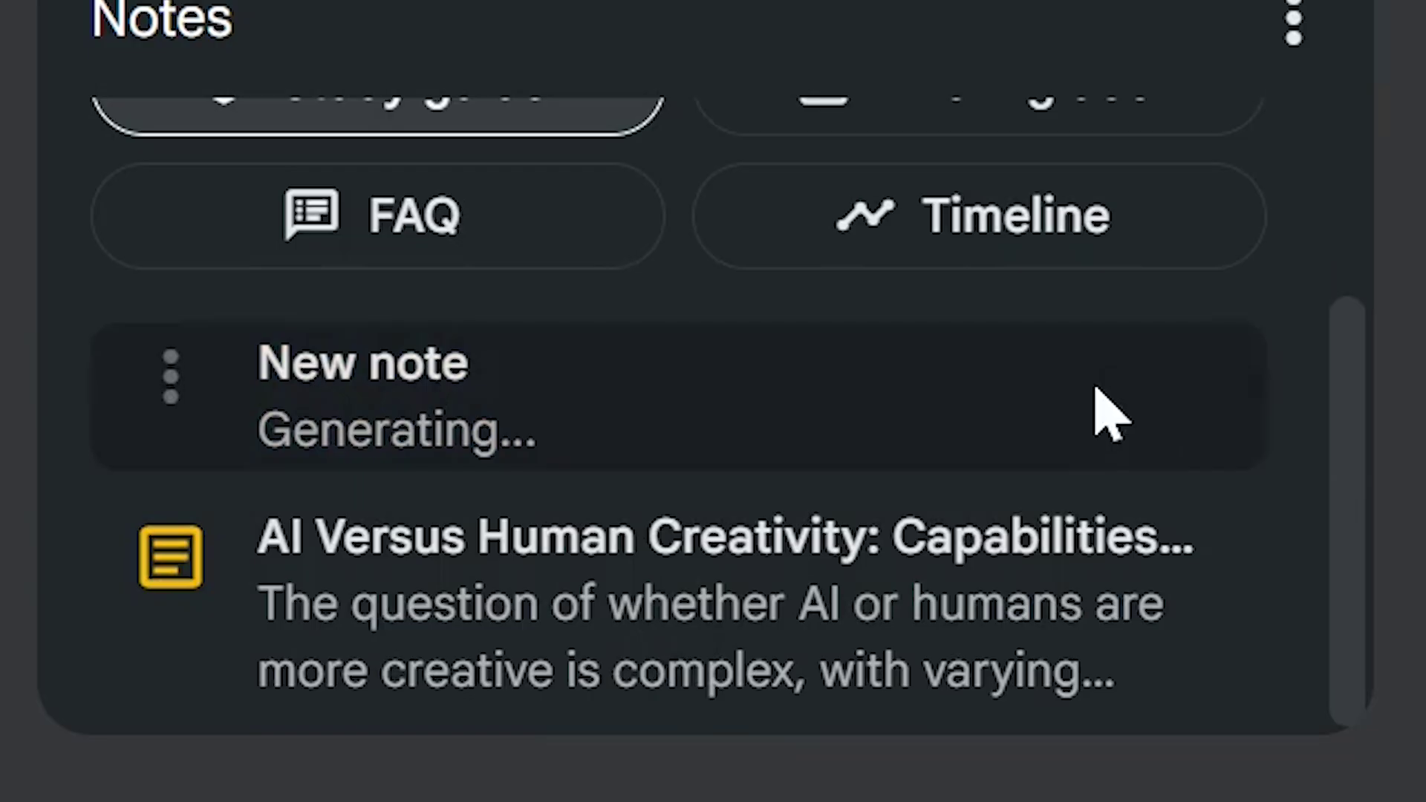
scroll(1098, 413, up, 2)
click(1012, 334)
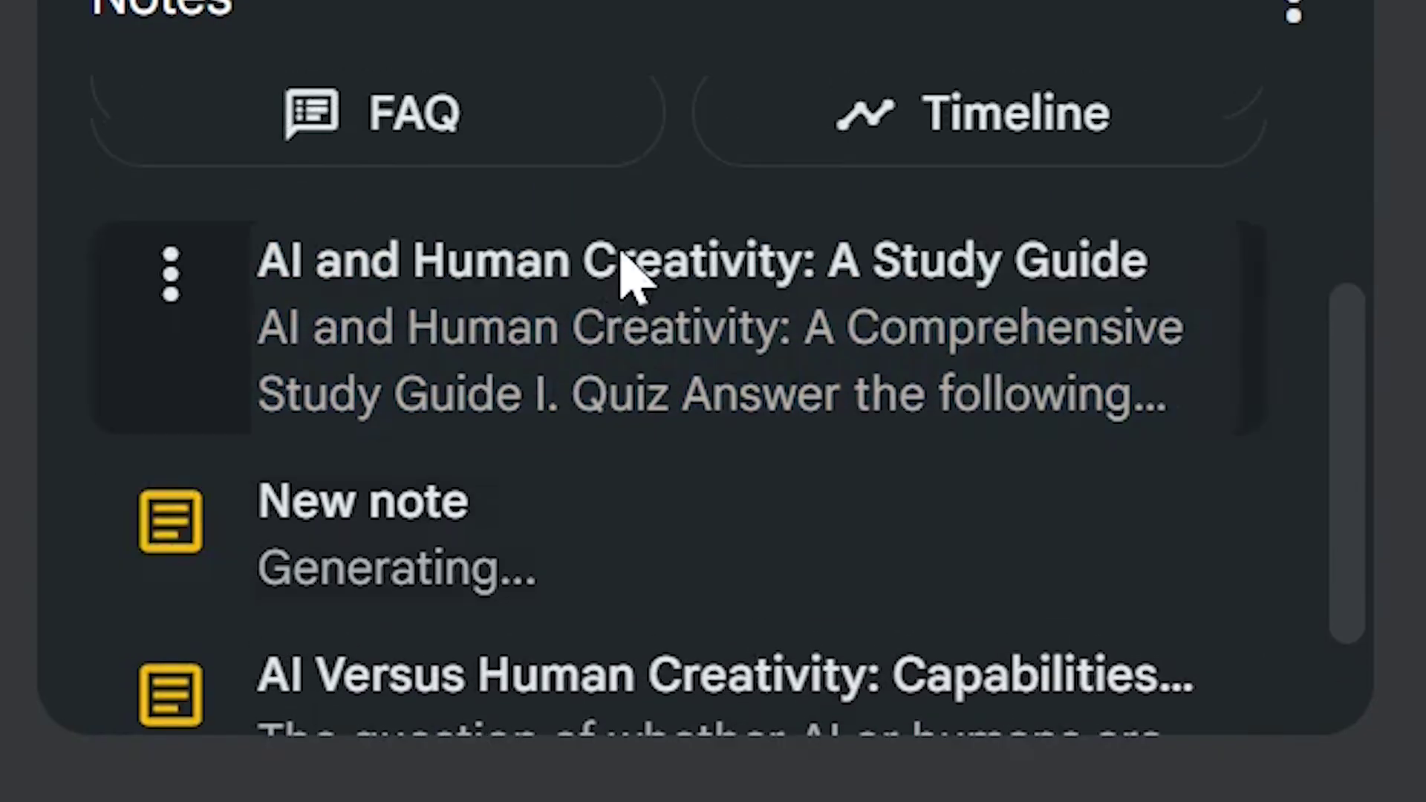
scroll(636, 271, up, 2)
click(530, 229)
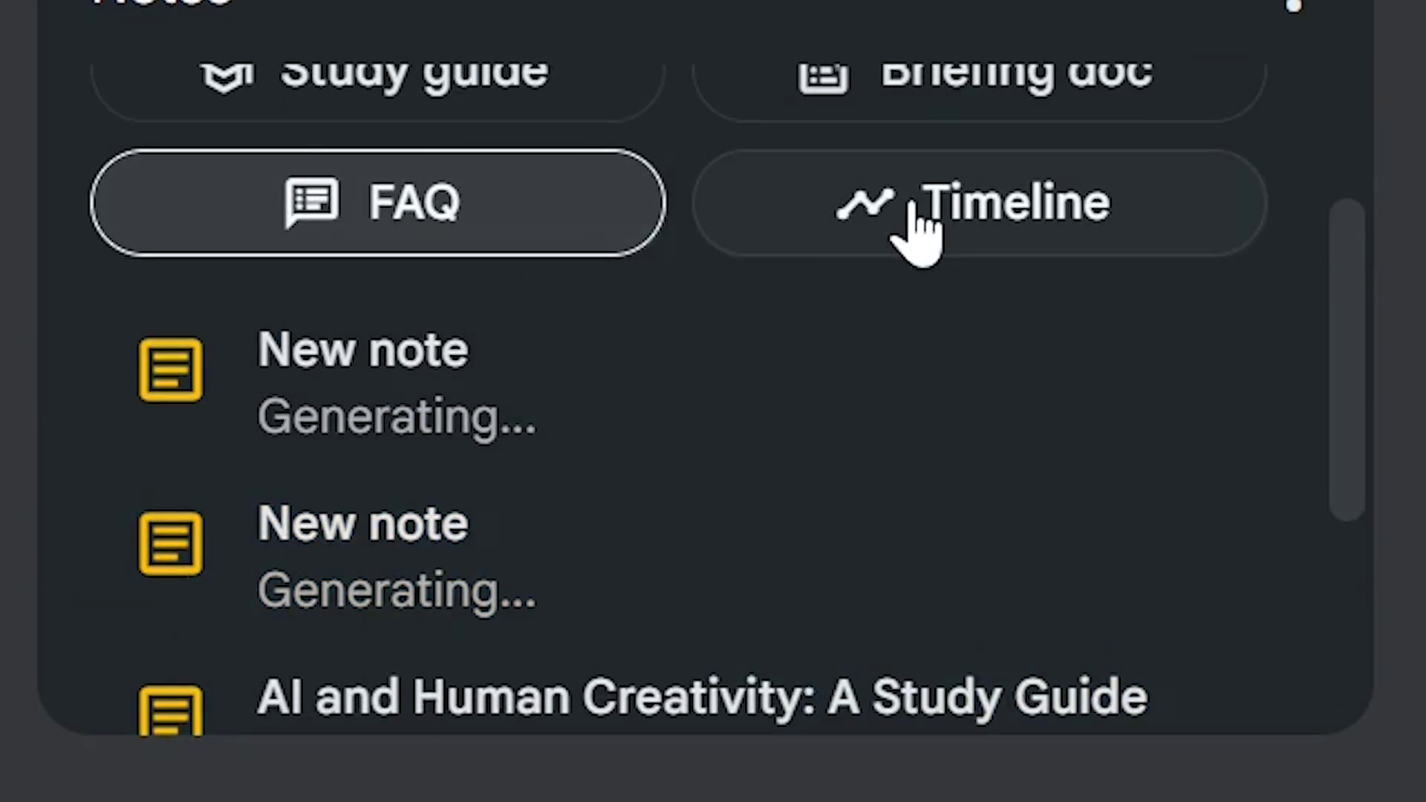
click(917, 222)
scroll(674, 468, down, 2)
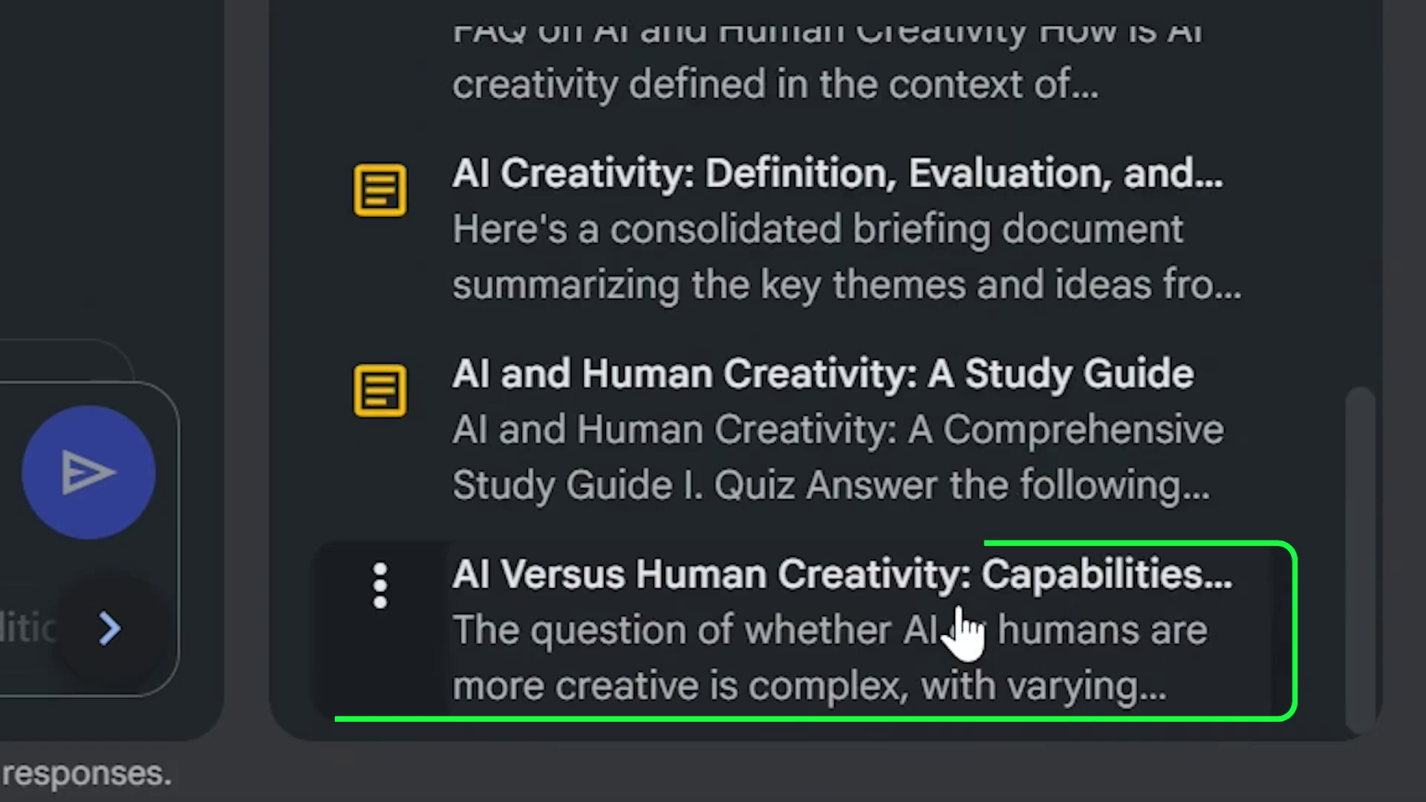
click(954, 627)
scroll(1017, 651, down, 2)
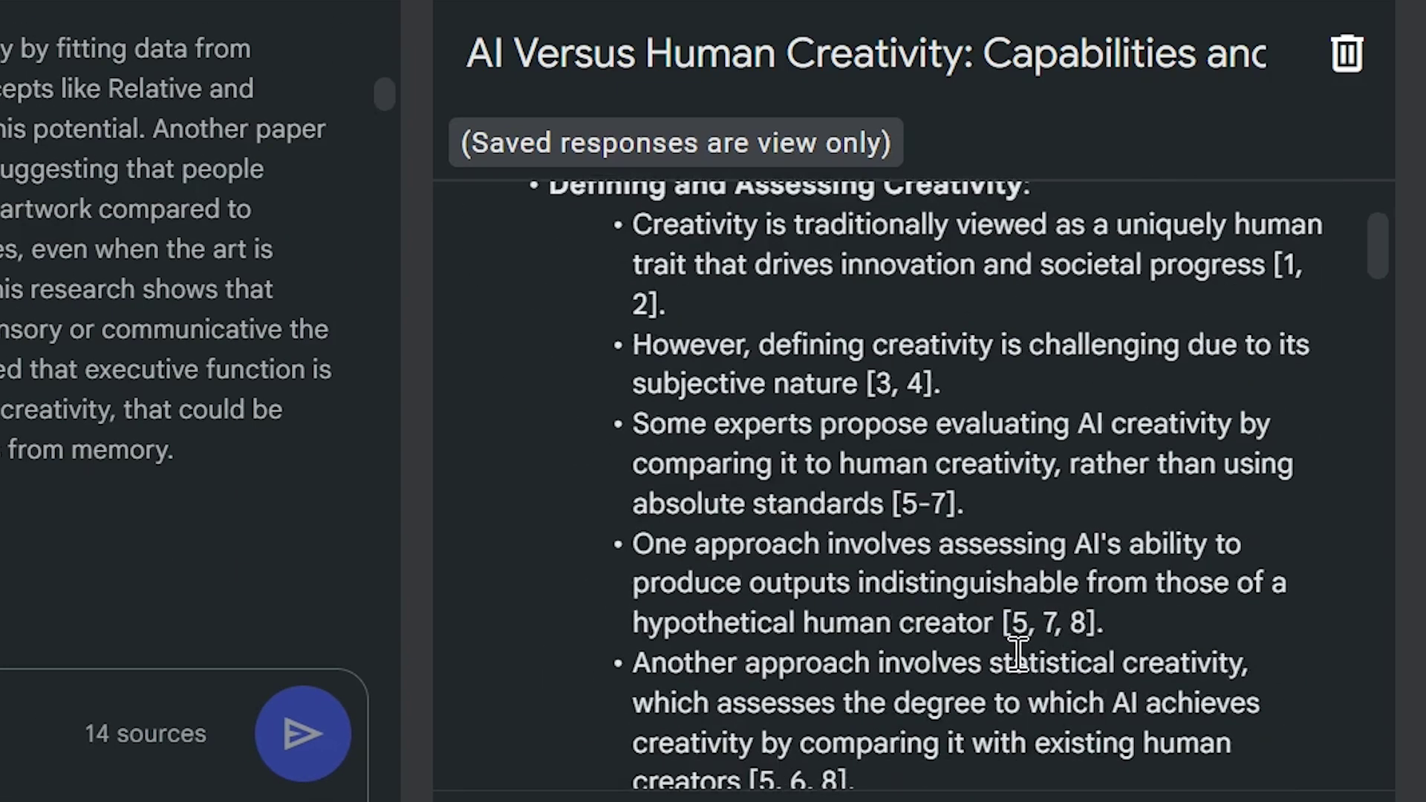
scroll(1017, 651, down, 5)
scroll(1017, 652, down, 4)
scroll(1017, 651, down, 4)
scroll(1016, 651, down, 4)
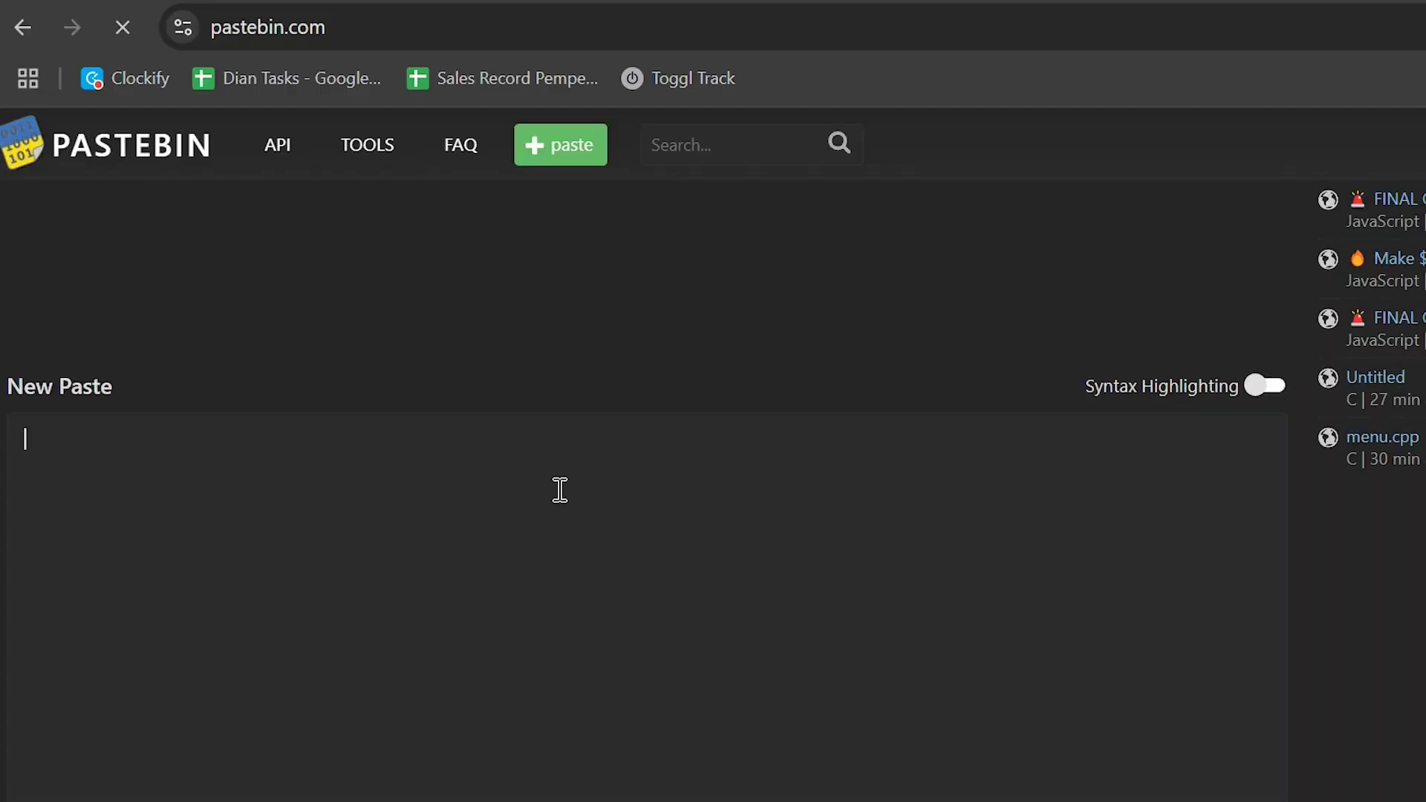
Paste the copied creativity notes and create the burn-after-read paste.
key(ctrl+v)
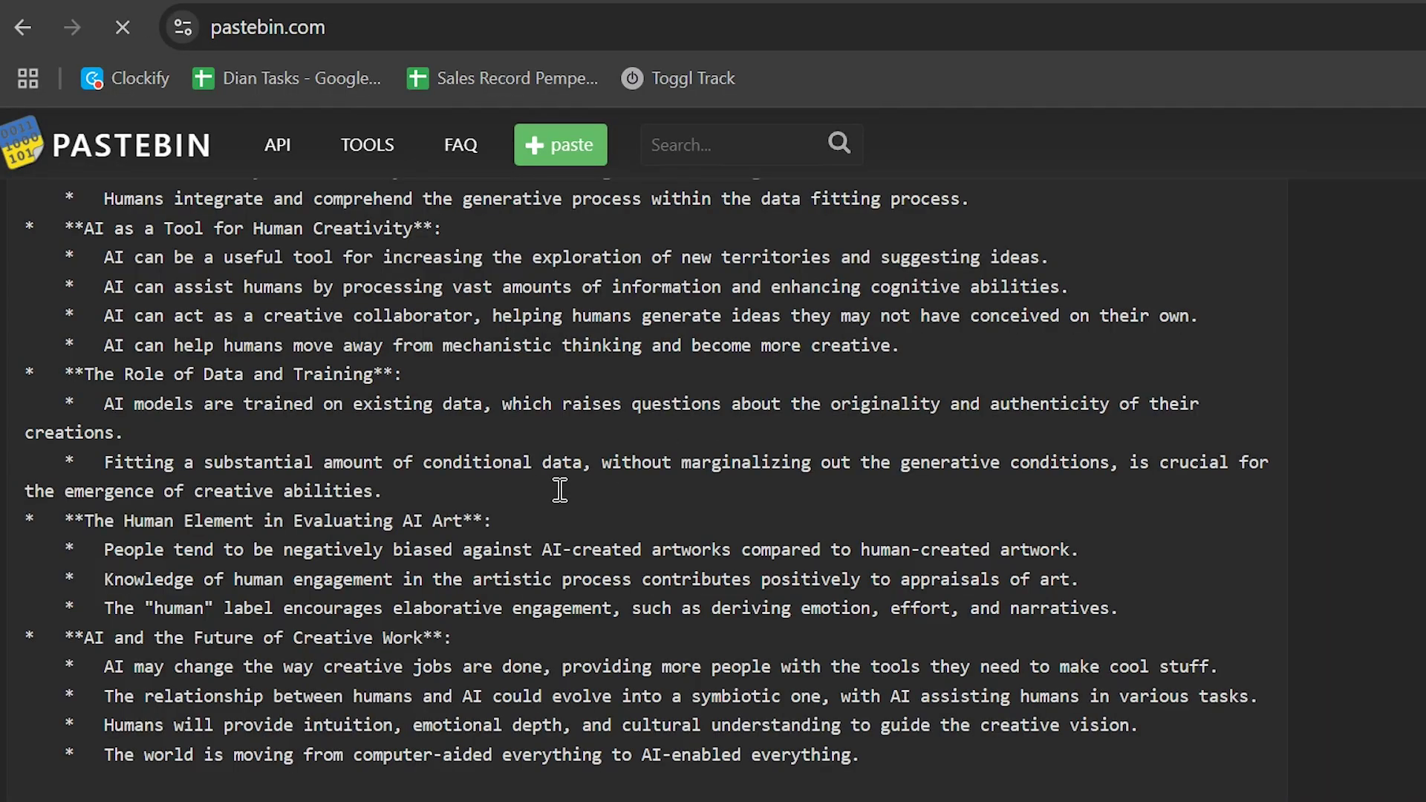
scroll(450, 427, down, 10)
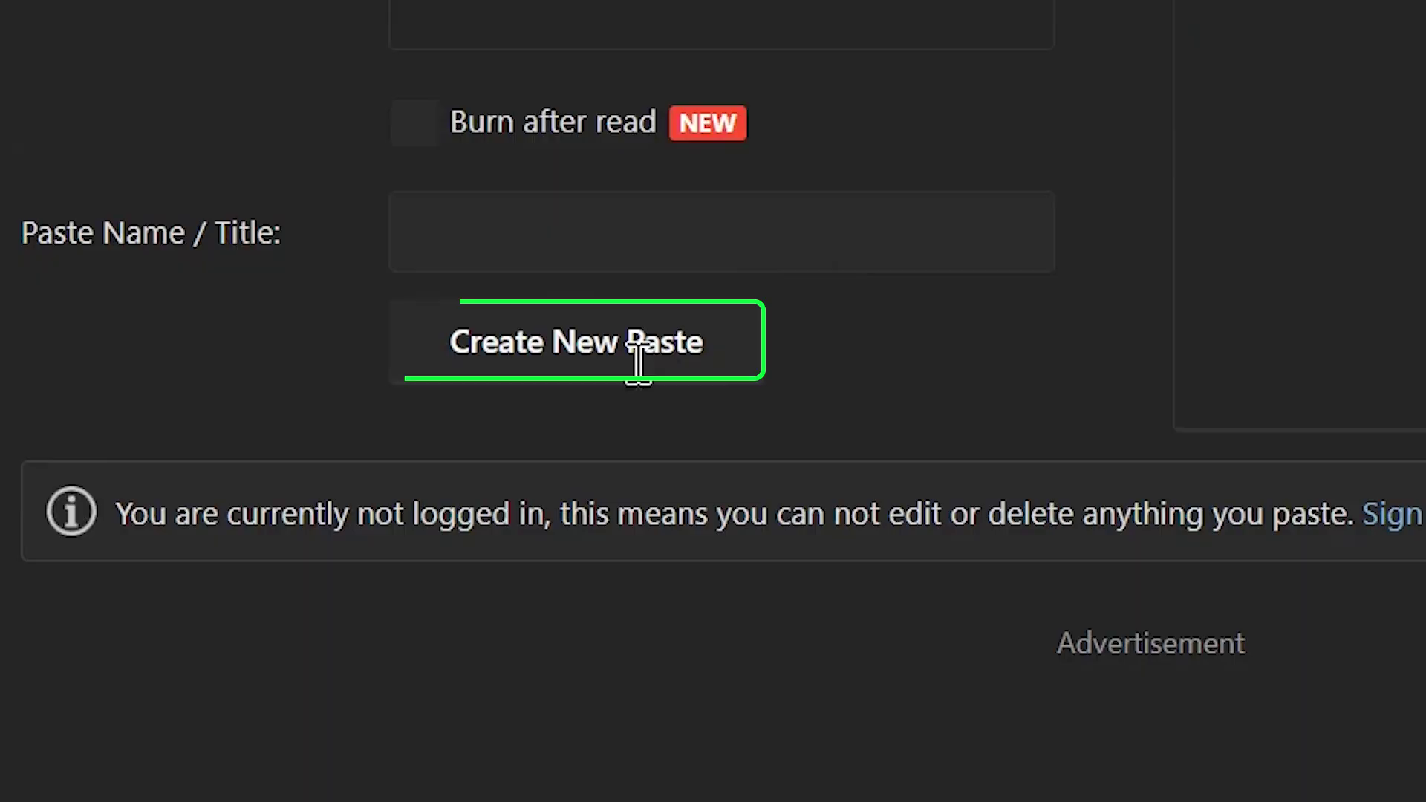
click(623, 378)
click(513, 448)
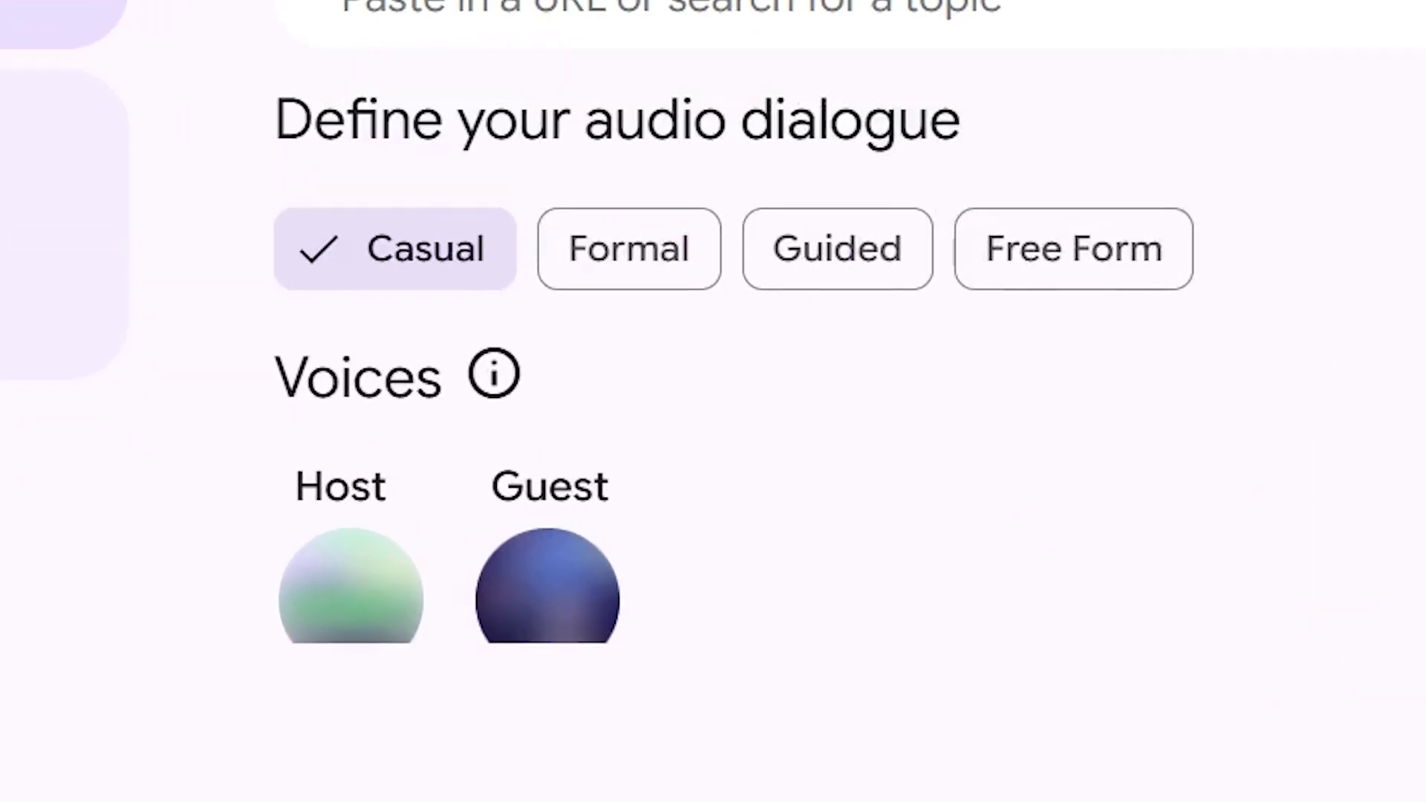
Cycle through Formal and Guided styles and end on a Free Form conversation.
click(637, 265)
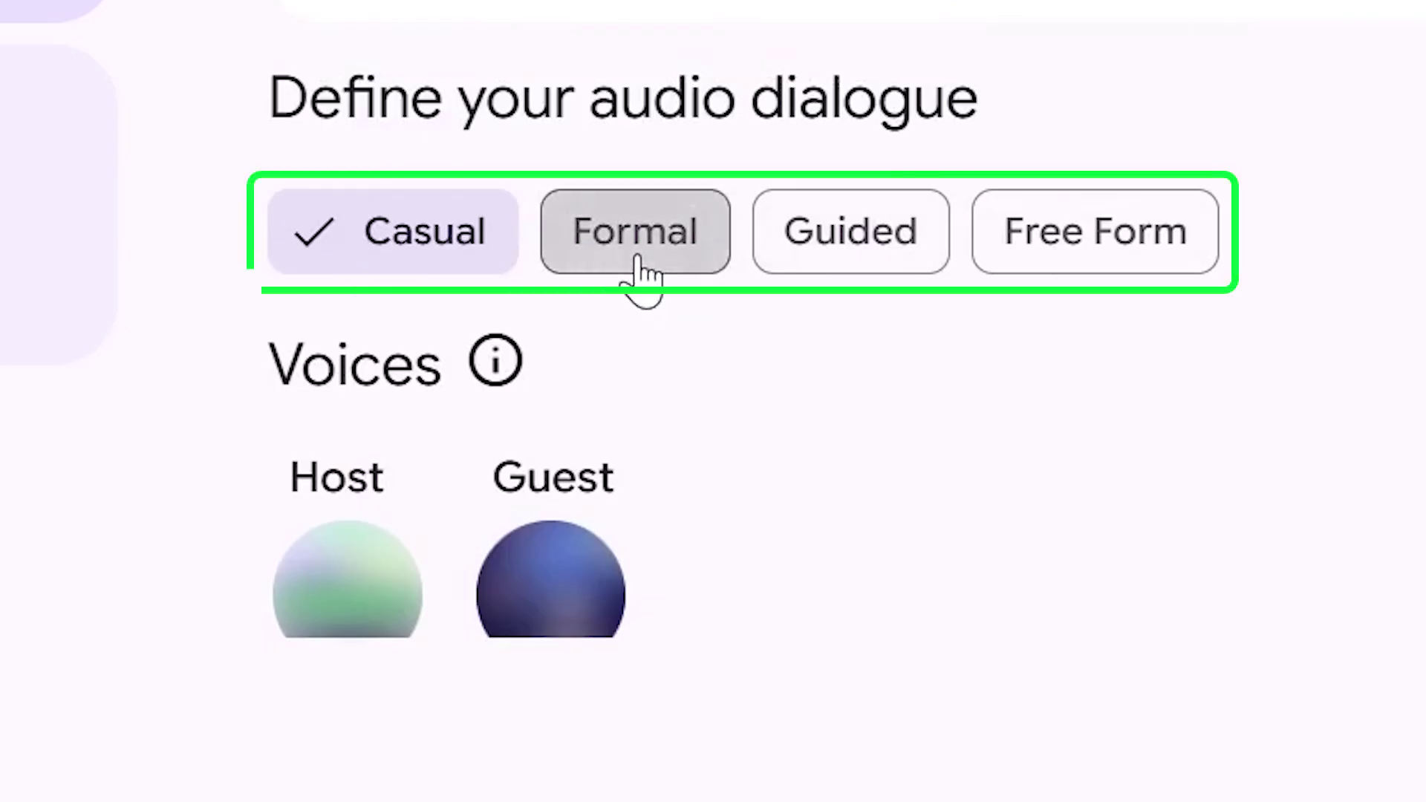
click(849, 240)
click(1115, 275)
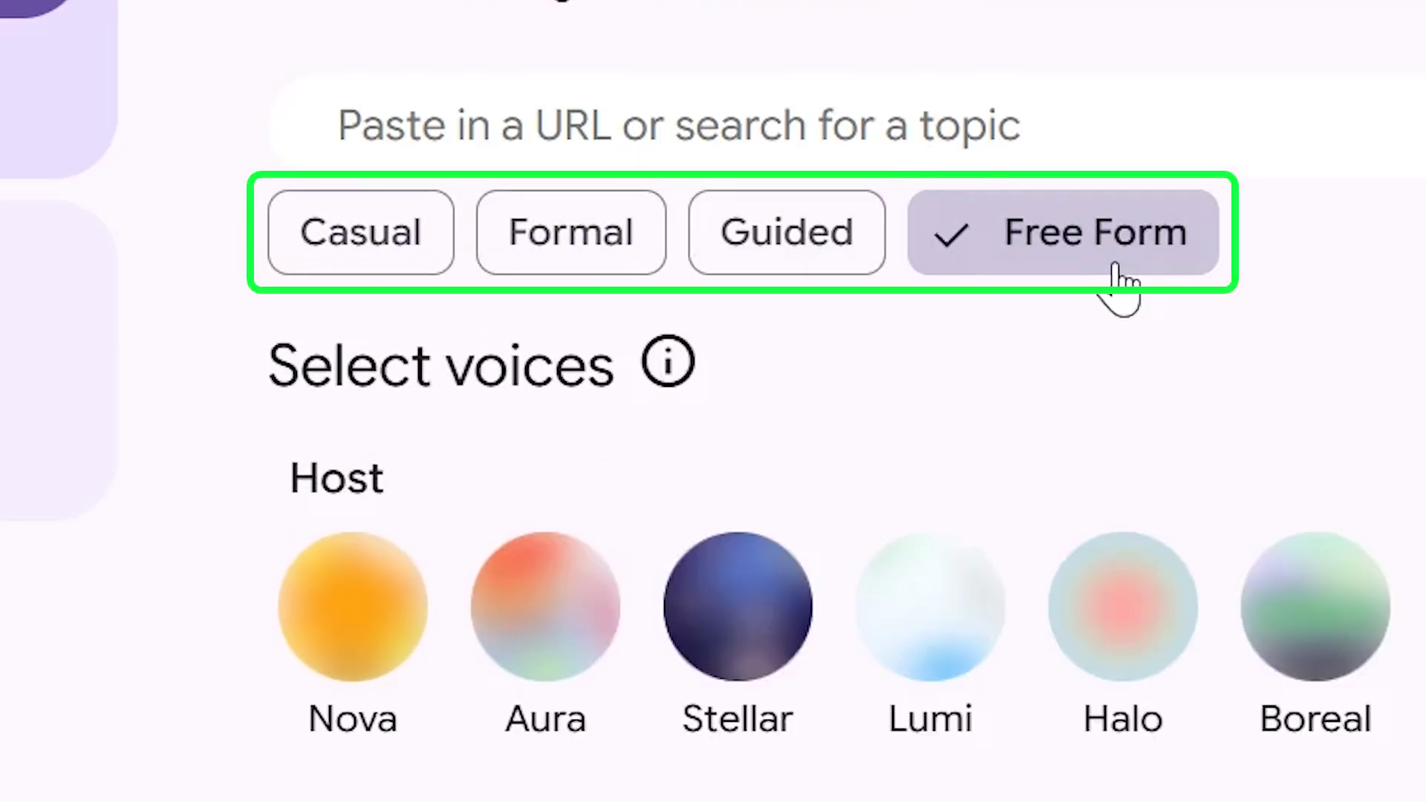
scroll(1349, 397, down, 5)
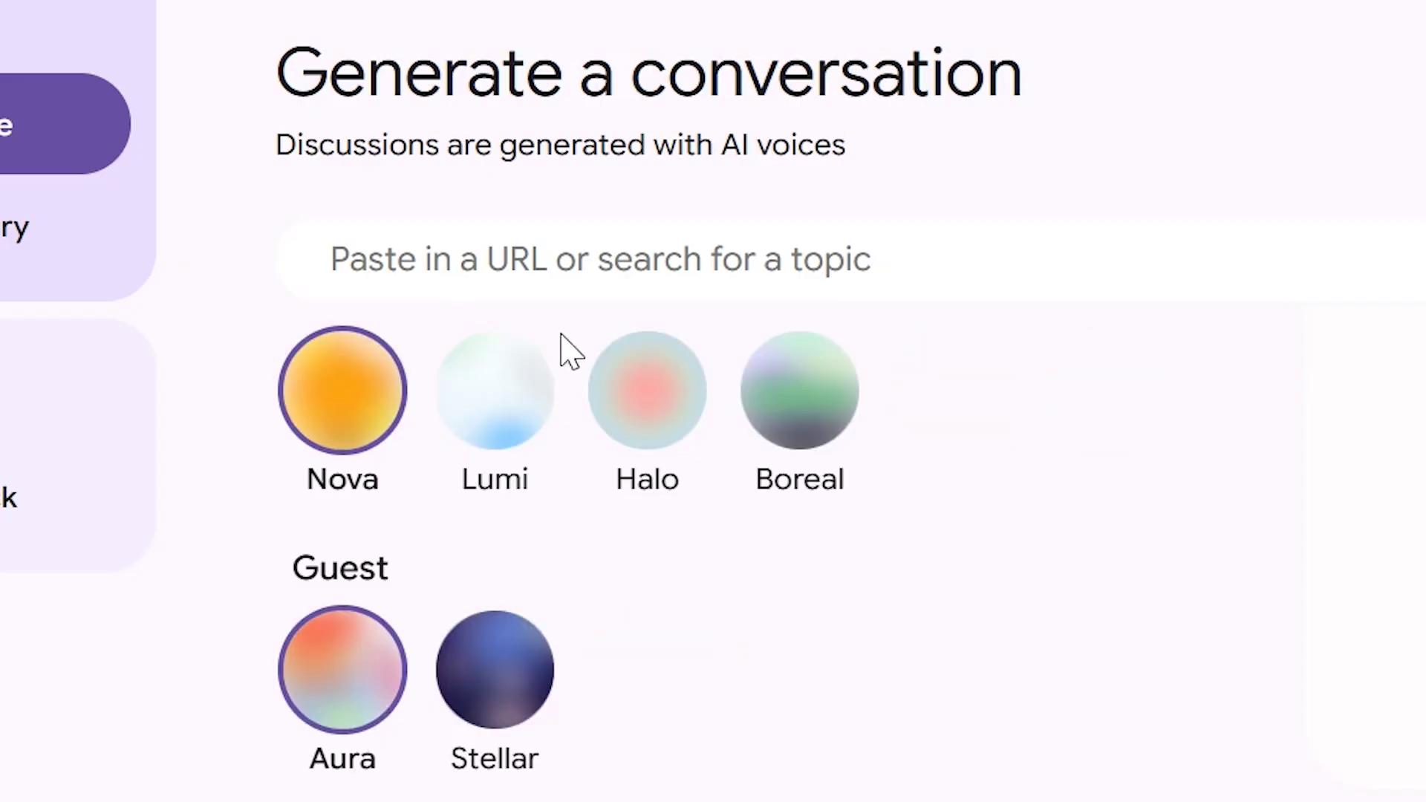
Focus Illuminate's topic field and select ChatGPT's Illuminate Podcast Prompt paragraph.
click(712, 243)
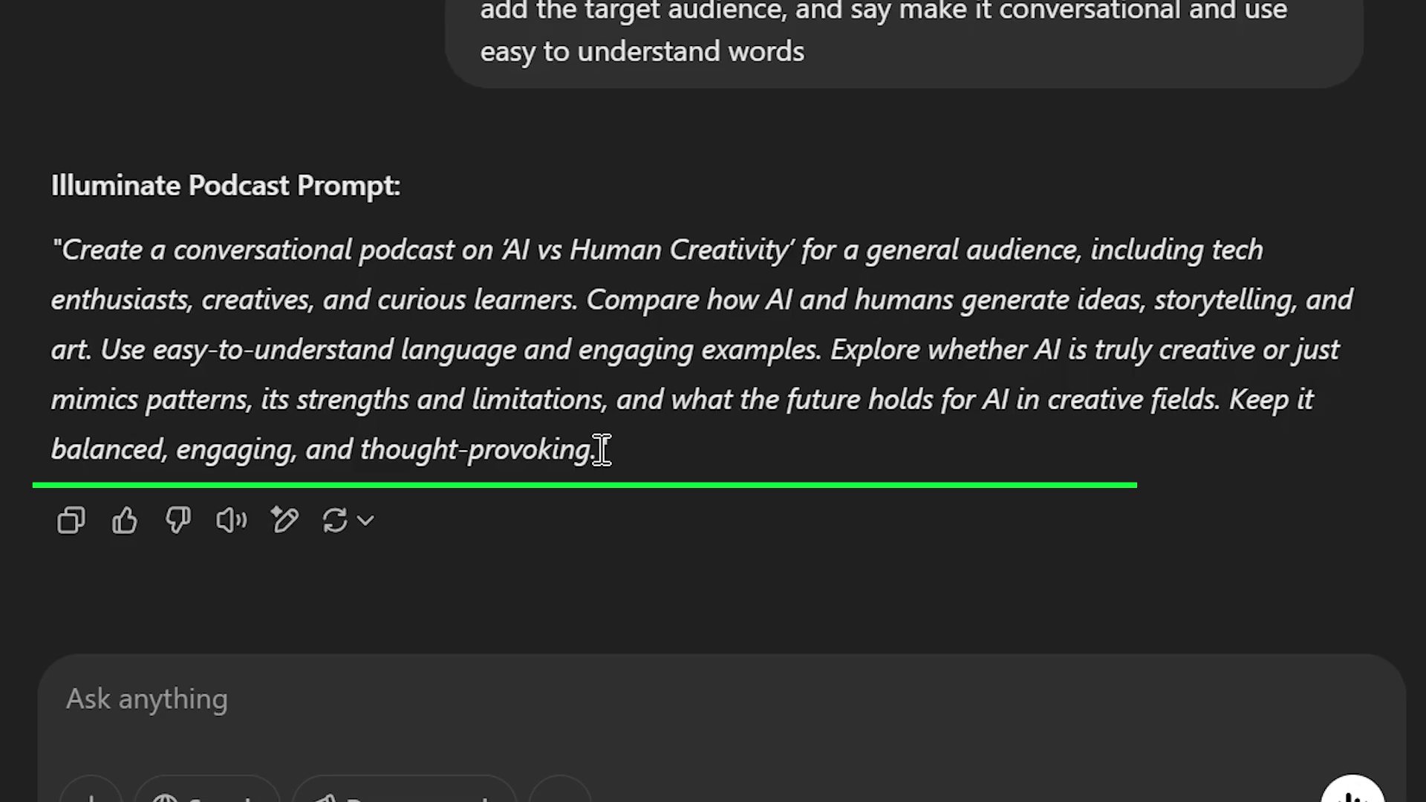
drag(598, 449, 87, 254)
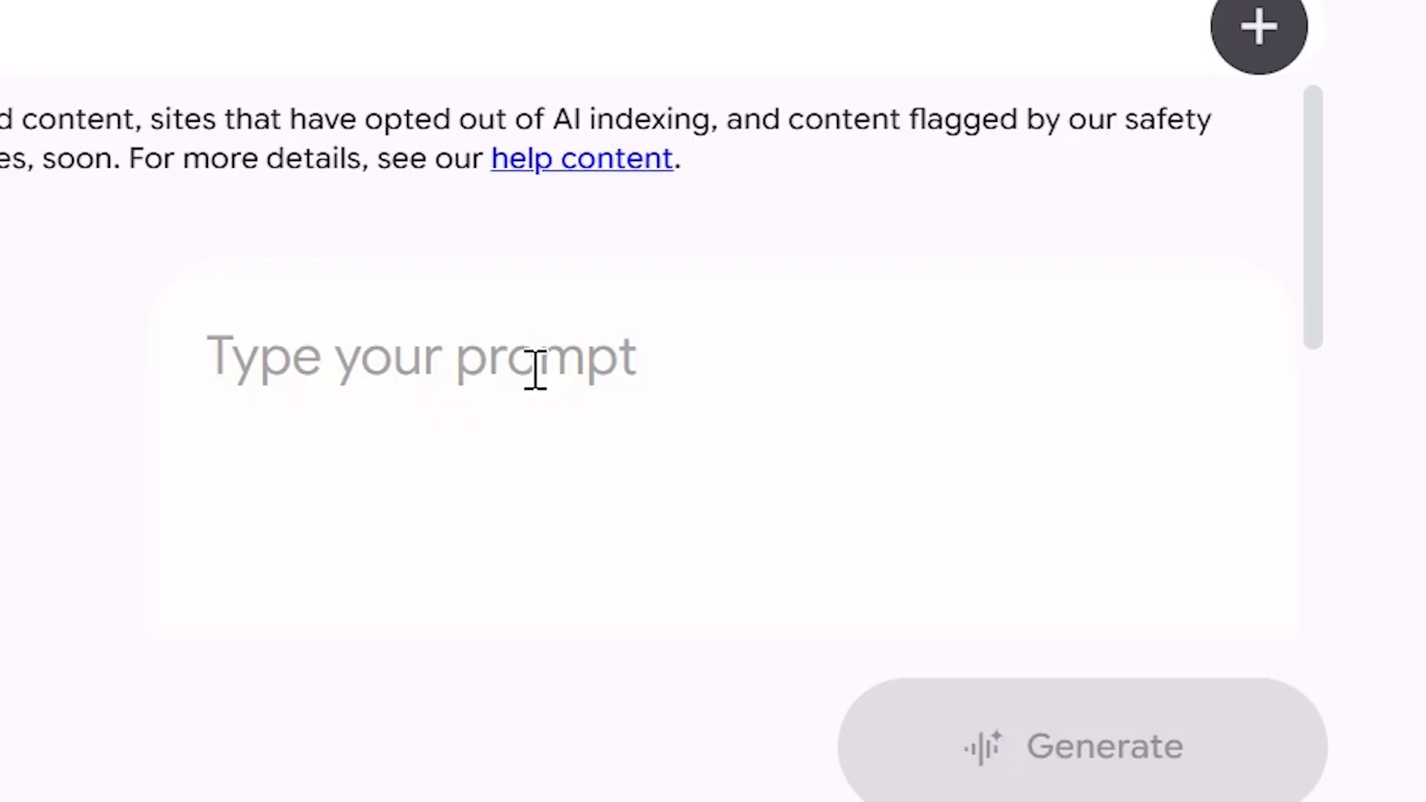
Paste the podcast prompt and generate the 6-minute AI vs Human Creativity conversation.
key(ctrl+v)
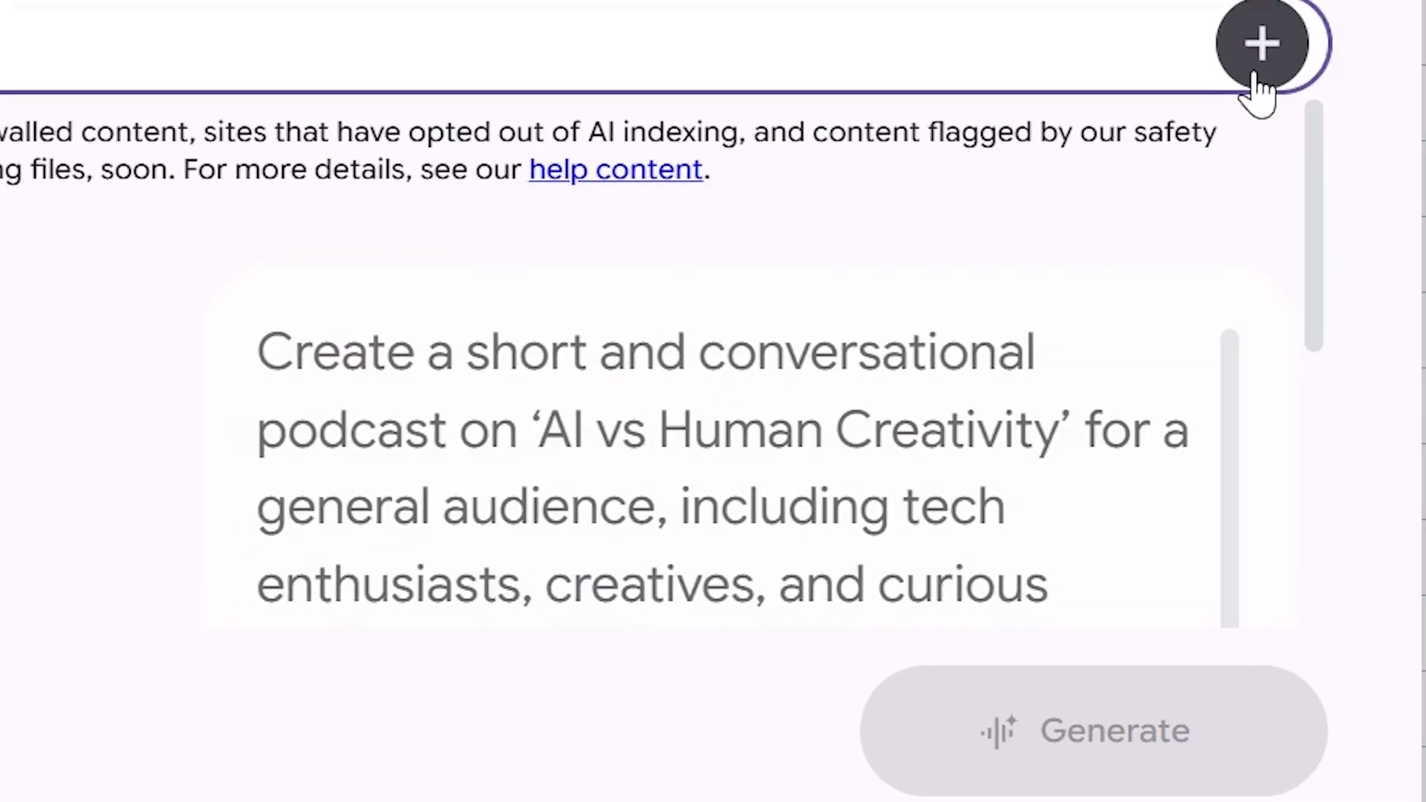
scroll(1065, 621, down, 3)
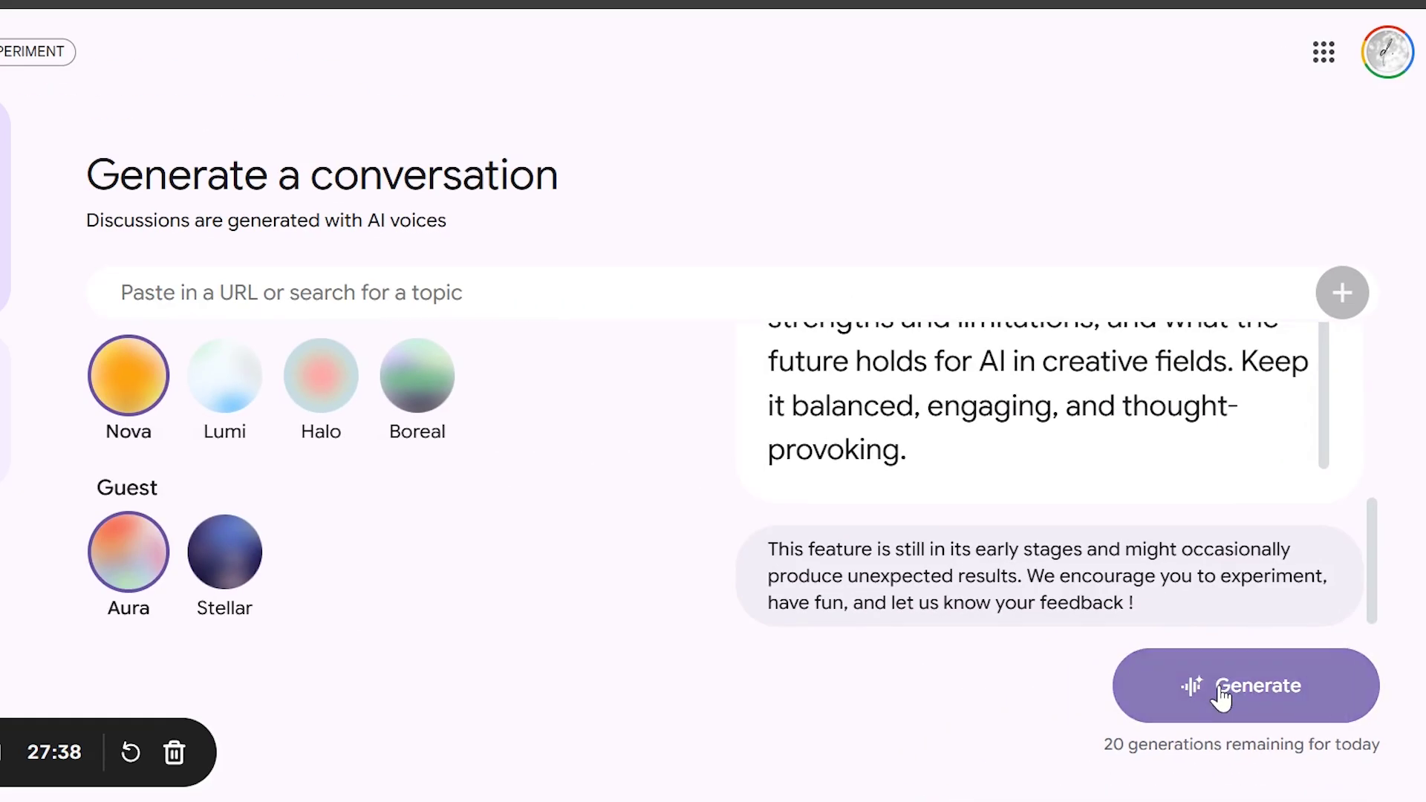
click(1225, 696)
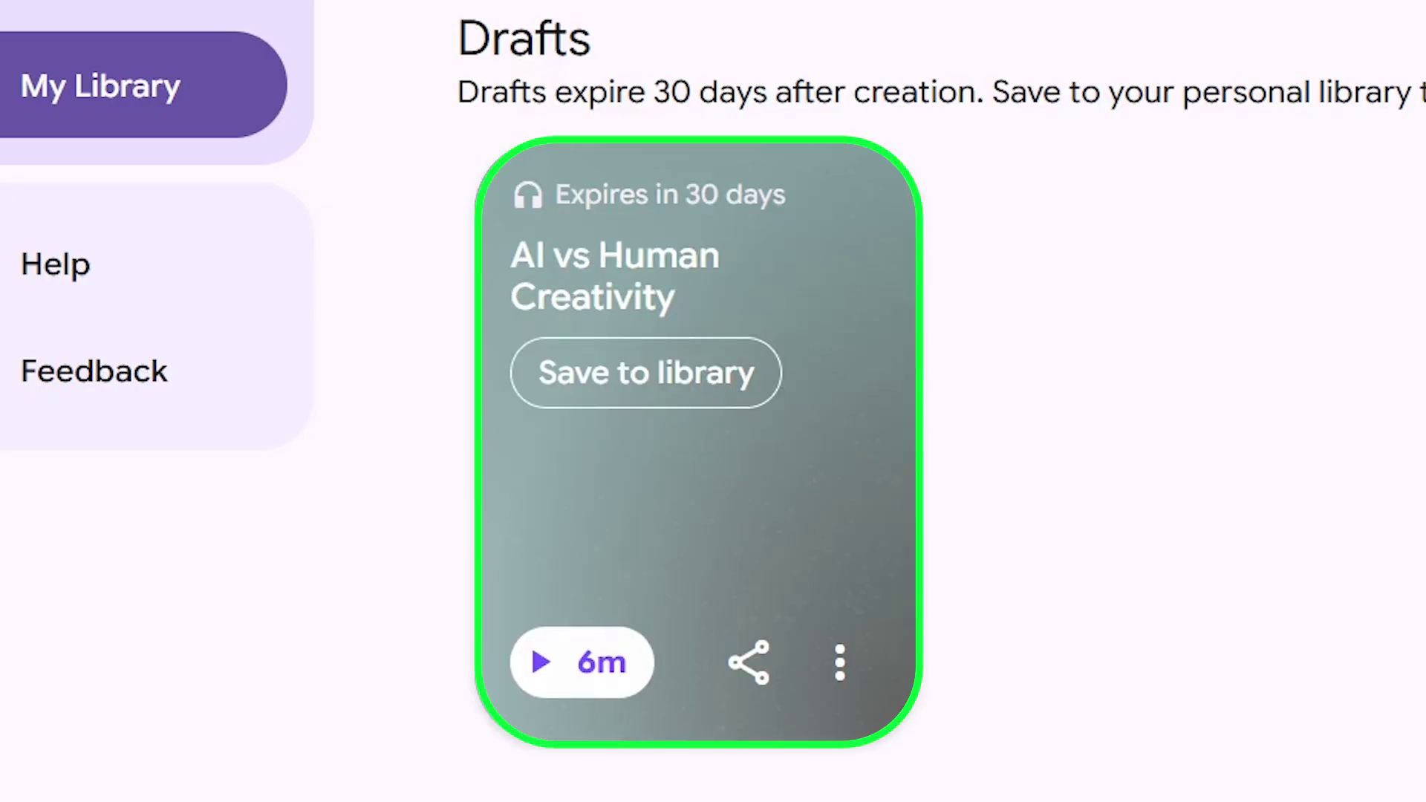
Play the AI vs Human Creativity draft to show its host–guest transcript.
click(506, 746)
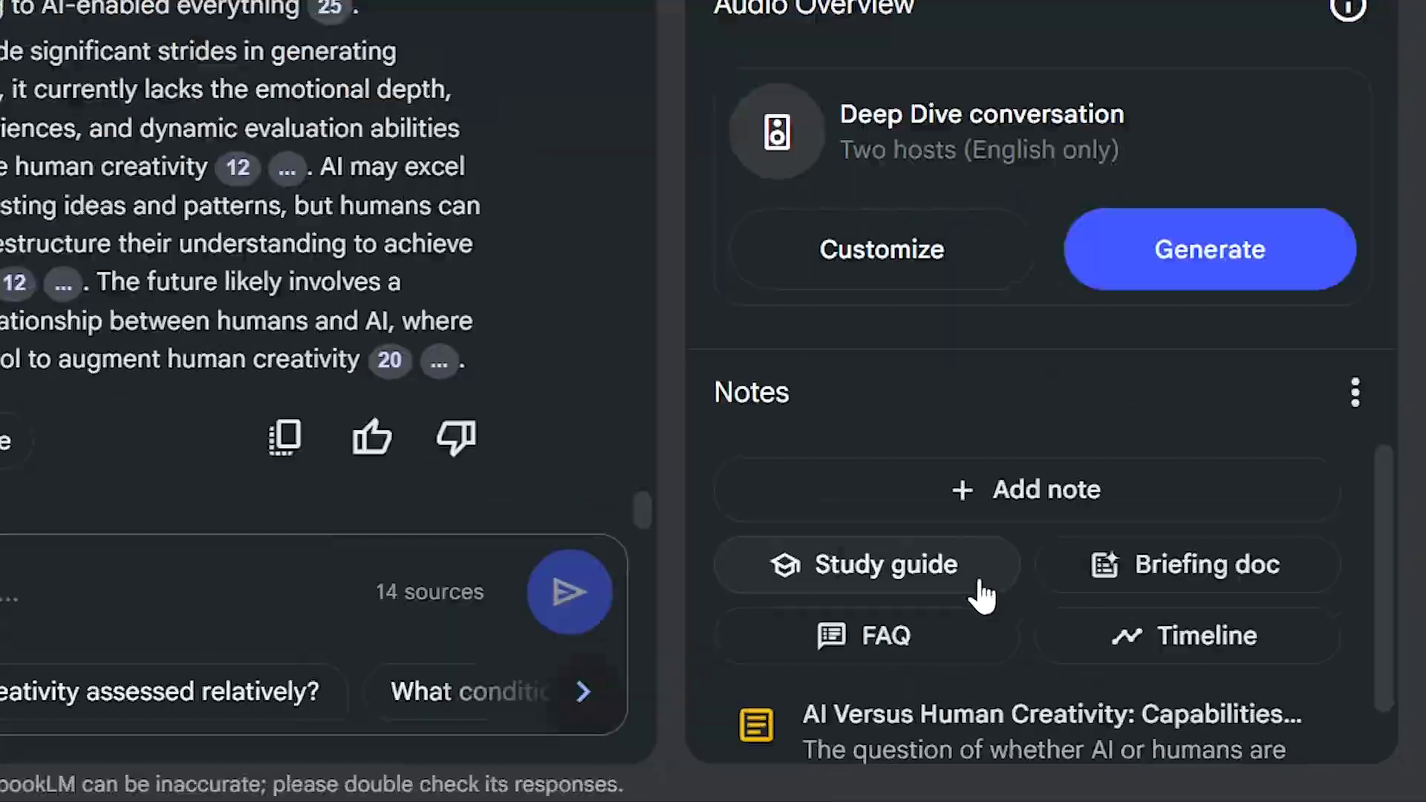
Generate a new study guide note in the AI creativity notebook.
click(977, 589)
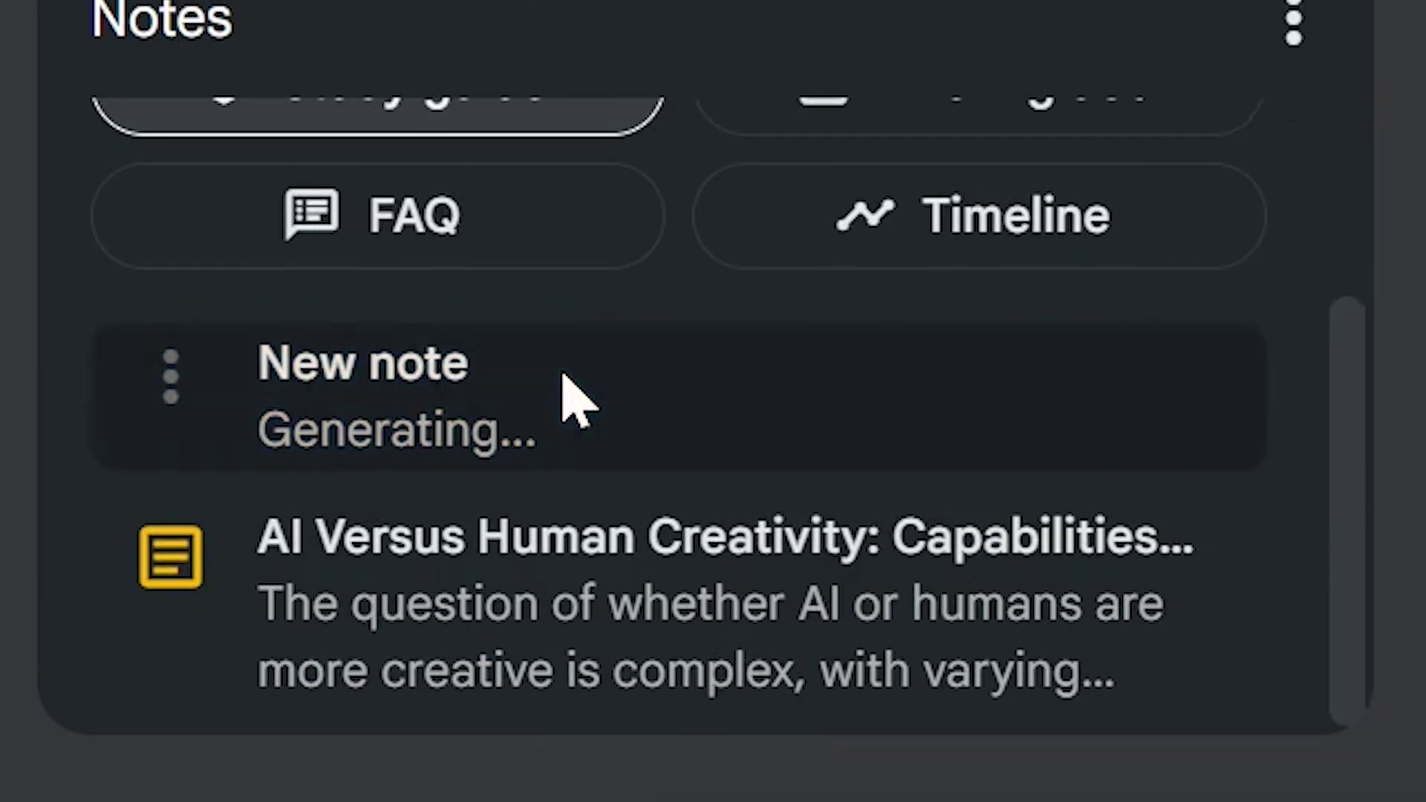